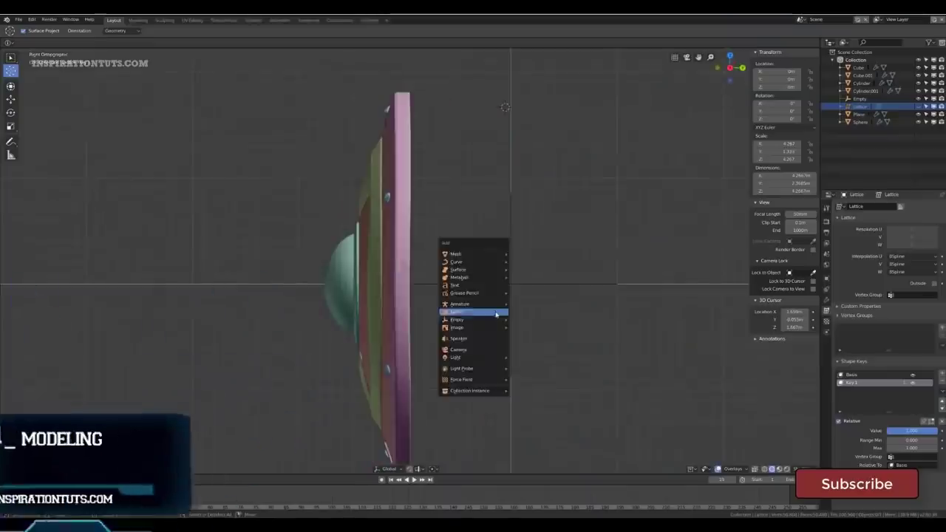
Add a plane mesh beside the shield and set the viewport to solid shading.
left_click(498, 313)
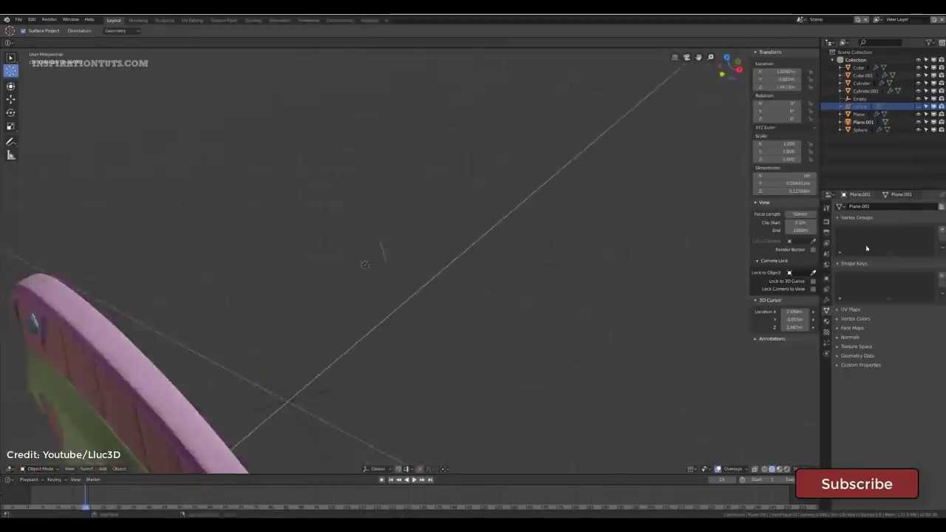
mouse_move(472, 277)
middle_mouse_down()
mouse_move(492, 310)
mouse_move(516, 303)
middle_mouse_up()
key("z")
left_click(555, 310)
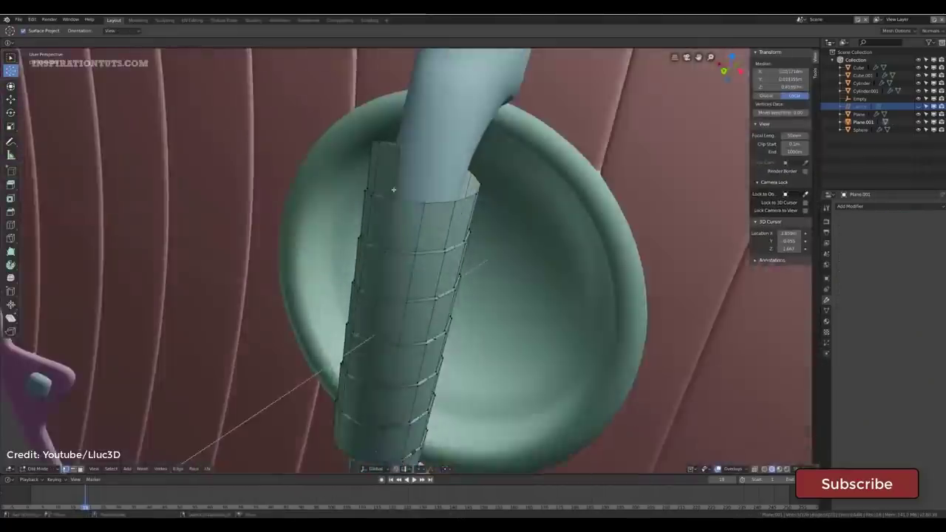
Reshape the handle's wrap bands using connected proportional editing with smooth falloff, and add a Solidify modifier to the wrap.
left_click(427, 468)
left_click(432, 438)
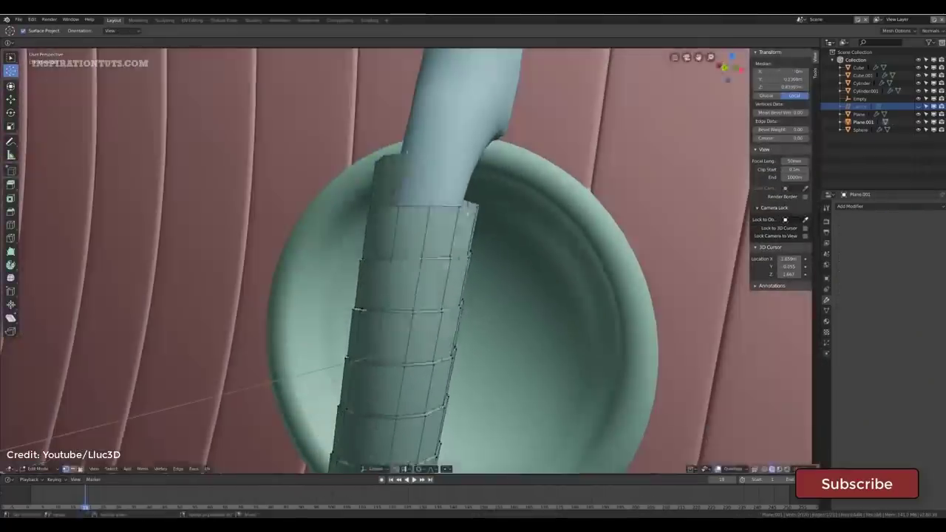
middle_click_drag(443, 266, 384, 266)
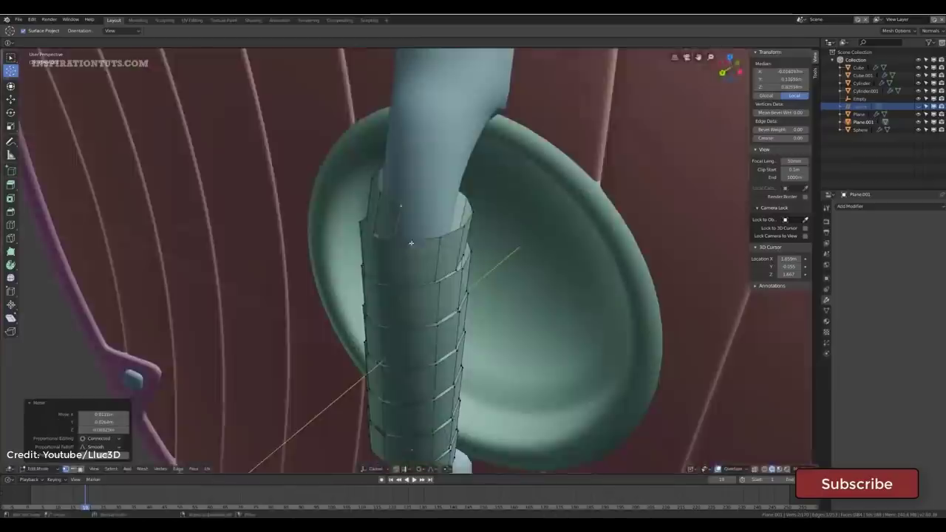
mouse_move(411, 242)
middle_mouse_down()
mouse_move(392, 185)
mouse_move(413, 251)
middle_mouse_up()
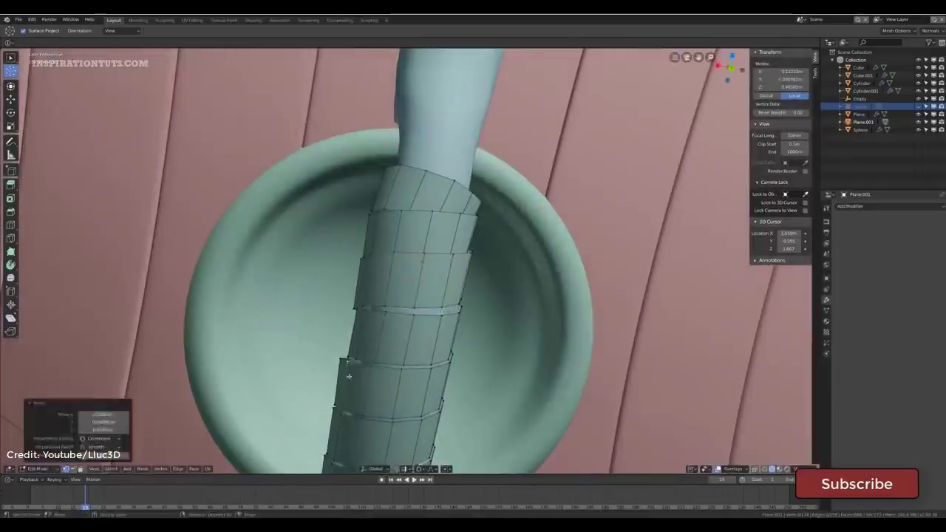
middle_click_drag(349, 376, 469, 299)
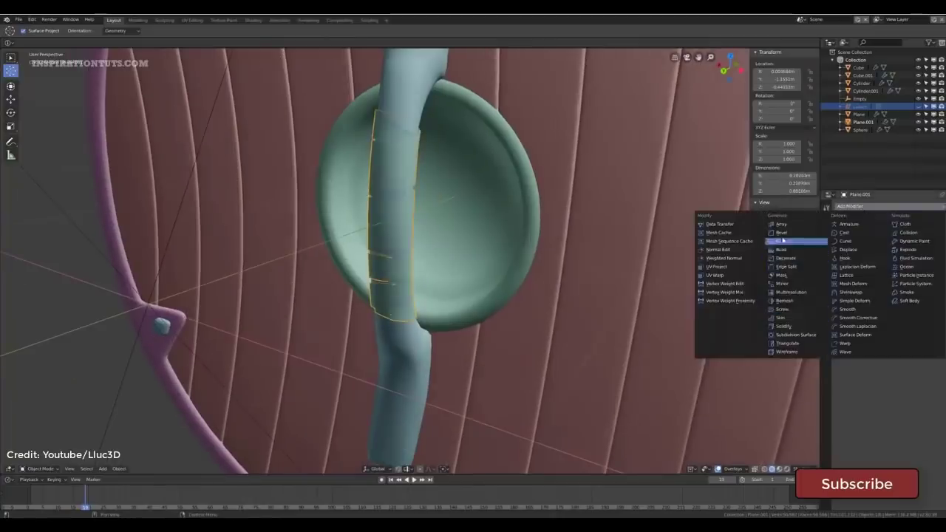
left_click(784, 326)
middle_click_drag(414, 258, 447, 218)
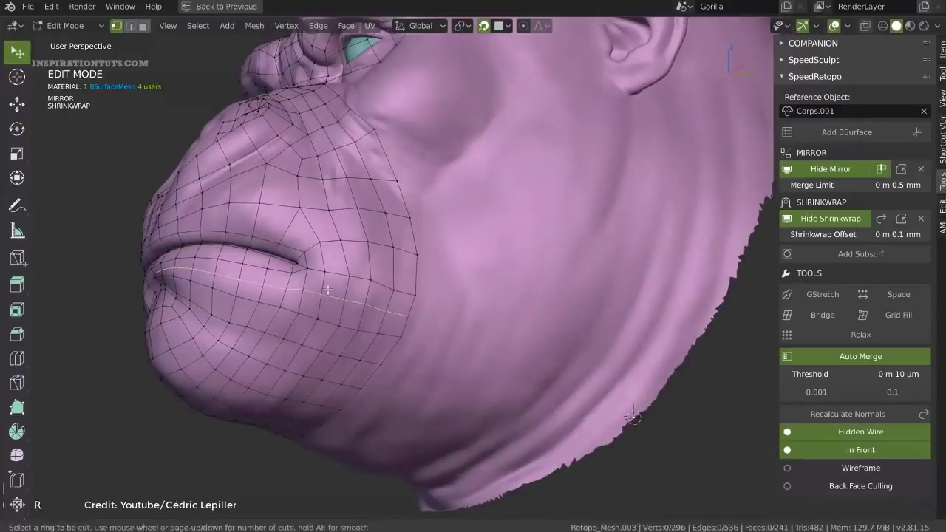
Add a loop cut below the lower lip in the gorilla's retopology mesh.
left_click(327, 290)
middle_click_drag(266, 298, 273, 249)
left_click(272, 249)
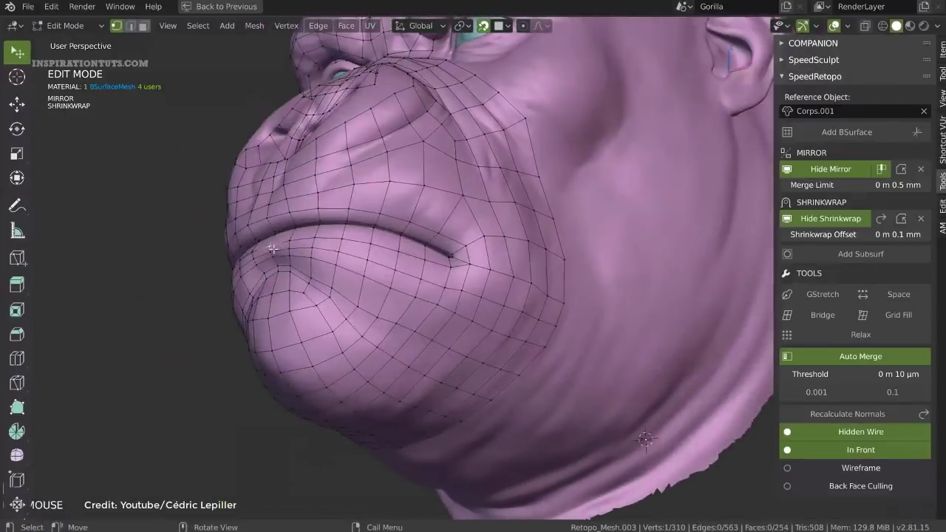
left_click(519, 372, "ctrl+shift")
right_click(453, 360)
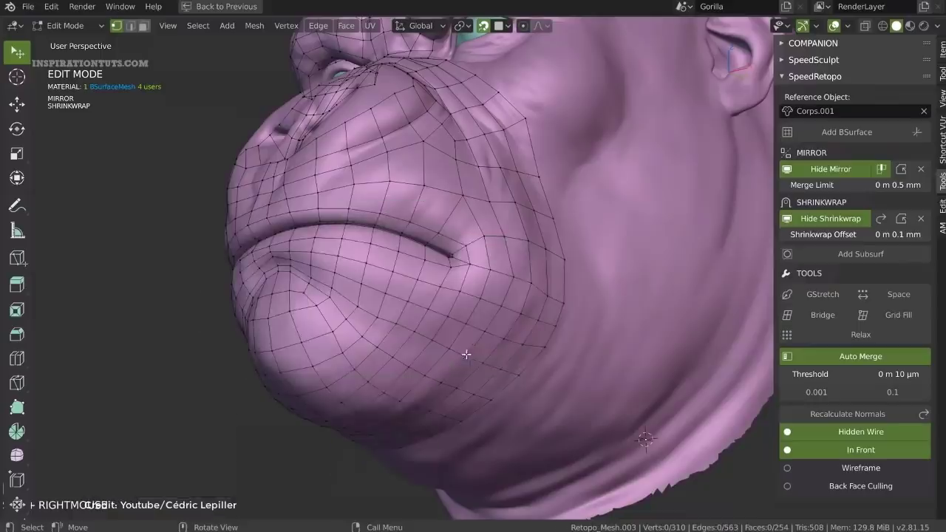
Adjust the retopology mesh's outer edge on the cheek and add a Subsurf modifier, ending in Object Mode.
middle_click_drag(503, 306, 554, 280)
left_click_drag(555, 280, 588, 282)
scroll(587, 282, "down", 3)
middle_click_drag(587, 283, 441, 262)
key("Tab")
key("Tab")
left_click(820, 253)
key("Tab")
Isolate the gorilla's retopology mesh in local view and inspect its smoothed surface.
key("KP_Divide")
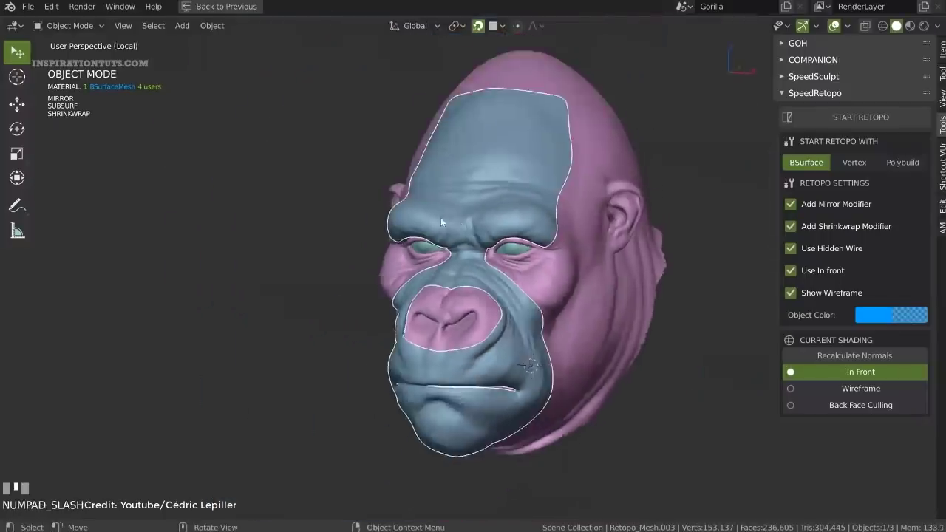
middle_click_drag(449, 225, 412, 316)
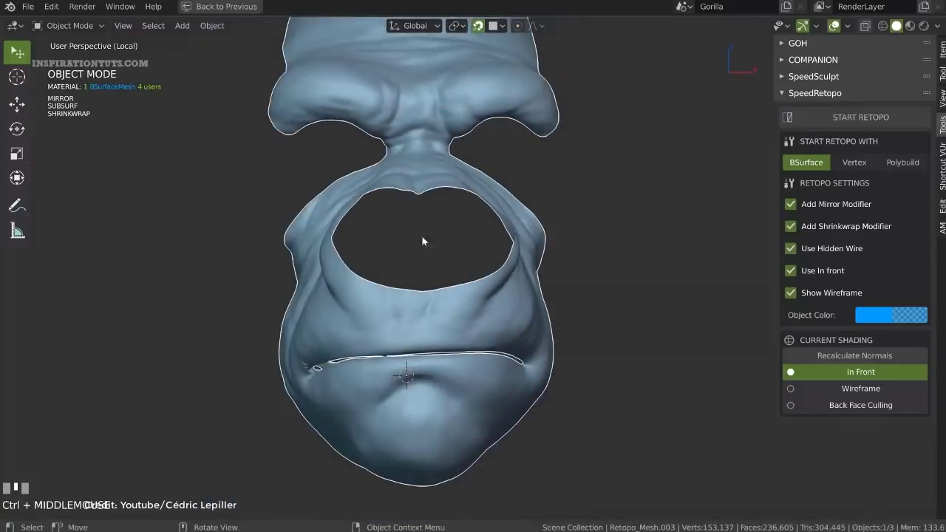
middle_click_drag(502, 129, 378, 305)
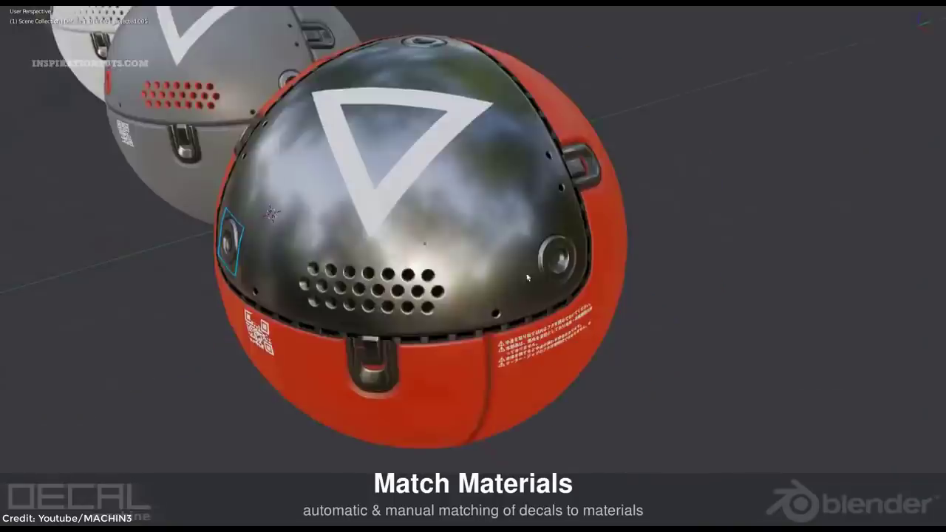
middle_click_drag(384, 192, 582, 241)
scroll(583, 241, "down", 5)
scroll(582, 240, "down", 1)
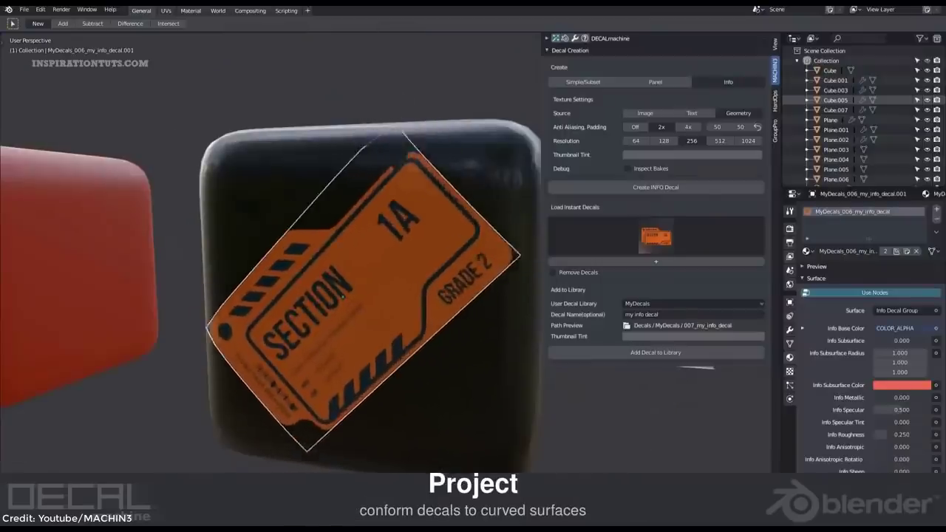
Project the orange "SECTION 1A" decal onto the curved surface of the black cube.
key("d")
left_click(431, 272)
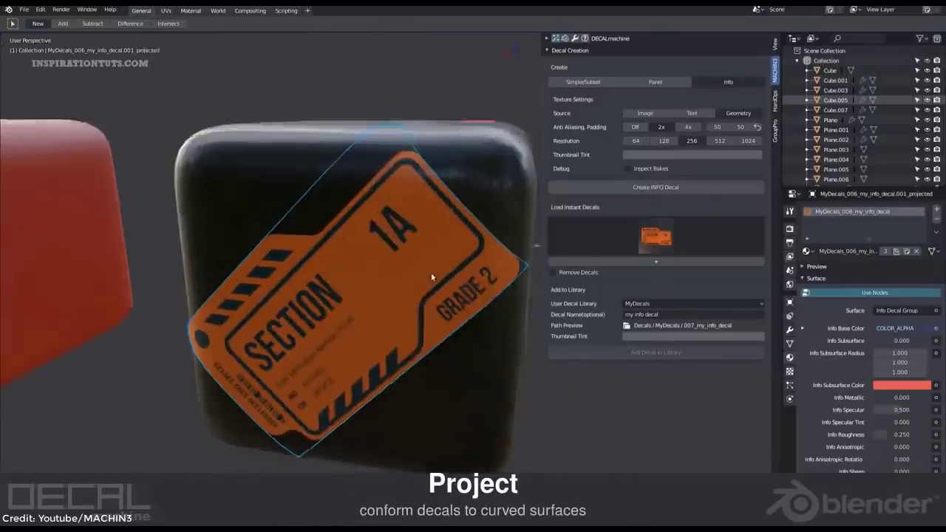
middle_click_drag(431, 272, 369, 274)
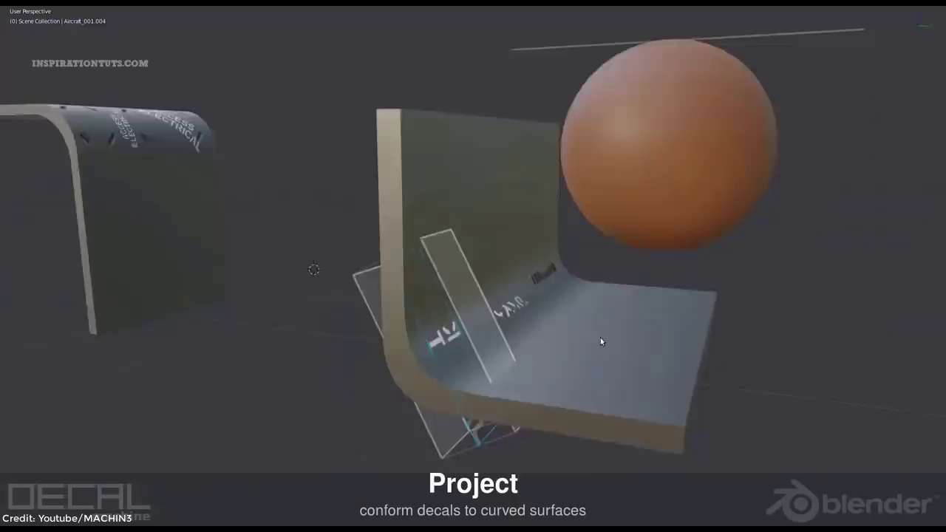
middle_click_drag(601, 342, 622, 332)
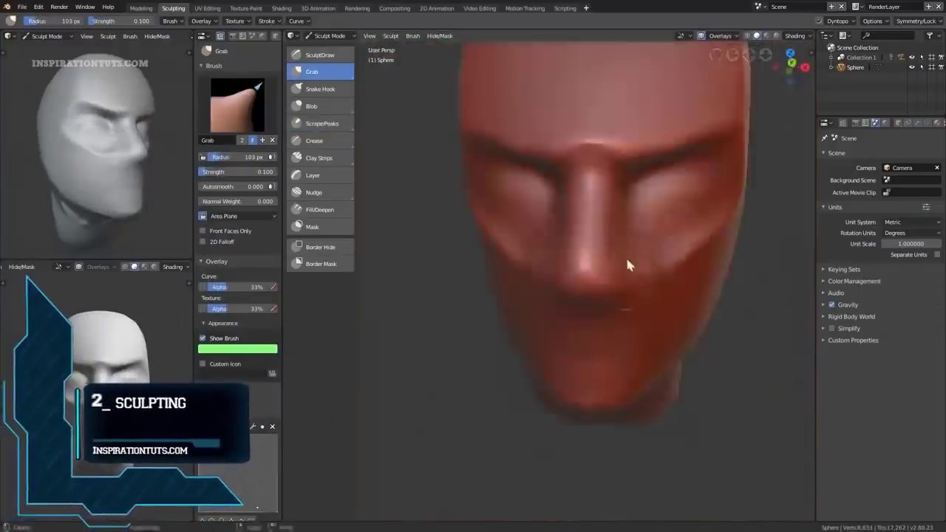
Choose the Crease brush for sculpting the head.
left_click(331, 144)
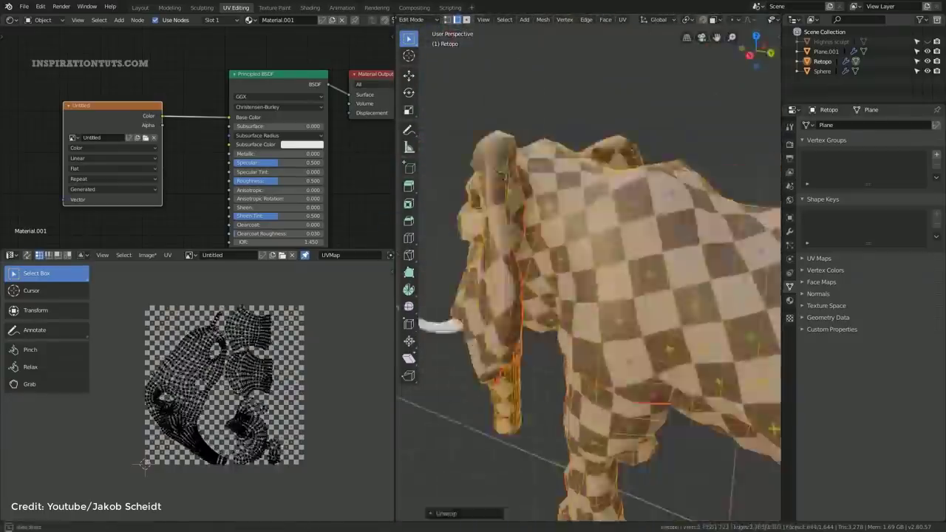
Mark the selected edges near the elephant's tusk as a UV seam and clear the selection.
key("alt+a")
middle_click_drag(562, 244, 610, 259)
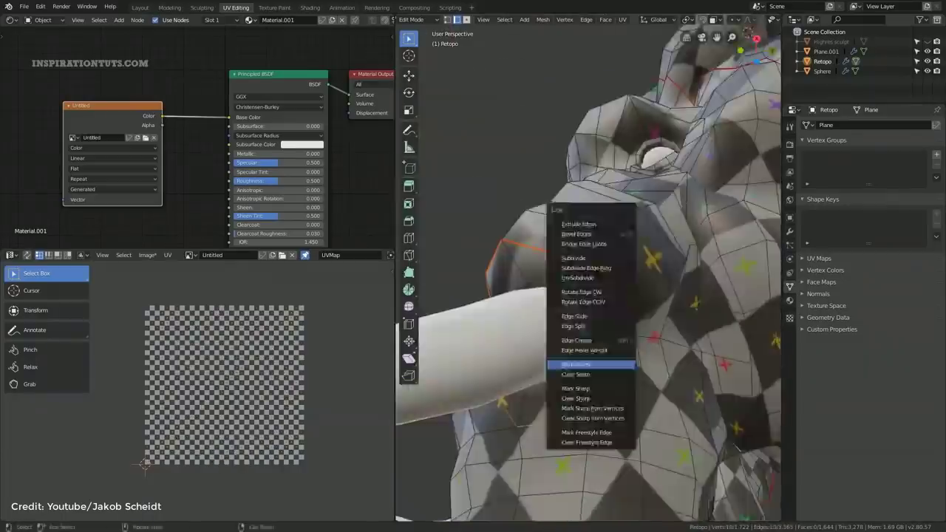
key("alt+a")
middle_click_drag(591, 296, 636, 281)
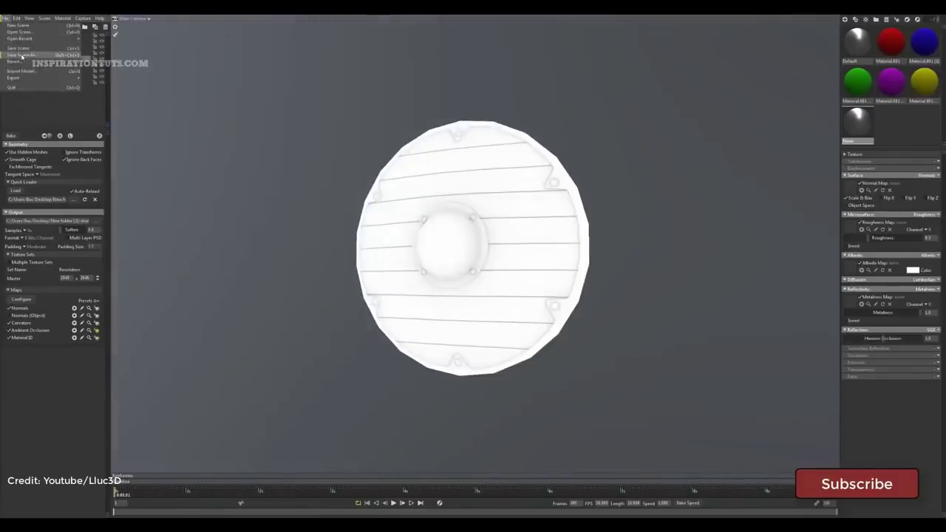
In the texture baking application, save the shield scene as a new file.
left_click(22, 56)
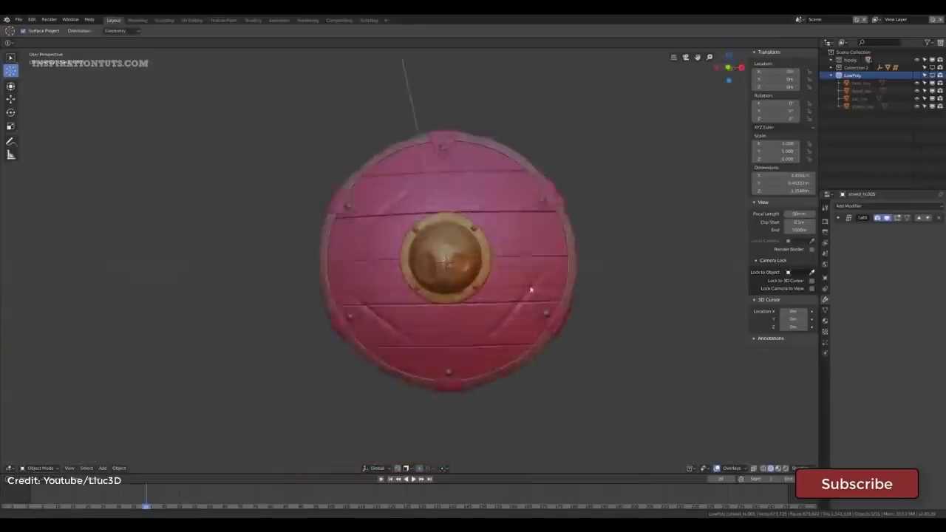
Back in Blender, enlarge the timeline area below the low-poly shield and change it to a Shader Editor.
middle_click_drag(359, 269, 384, 276)
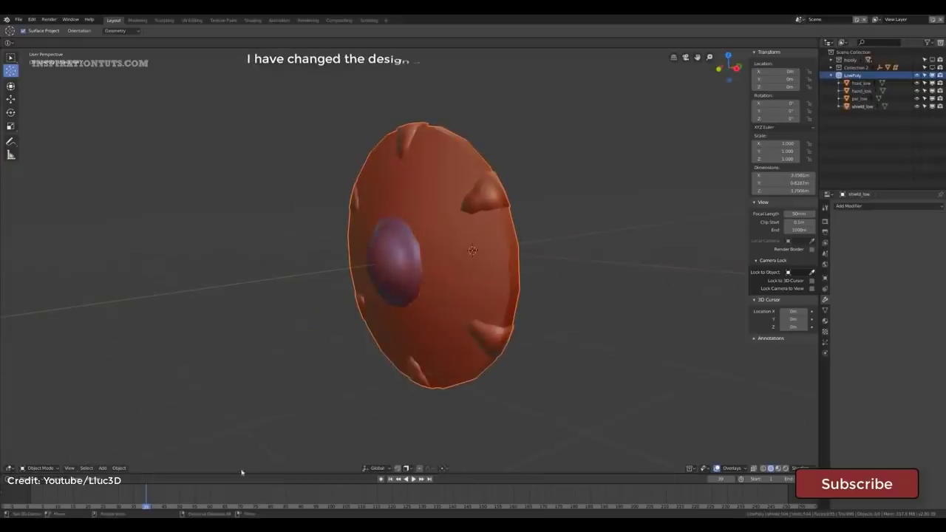
left_click_drag(241, 473, 241, 269)
left_click(8, 273)
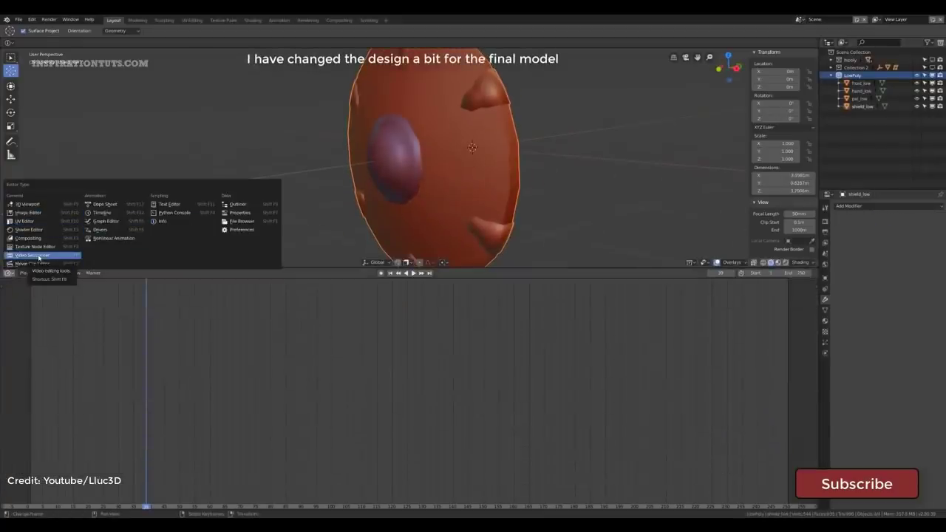
left_click(34, 231)
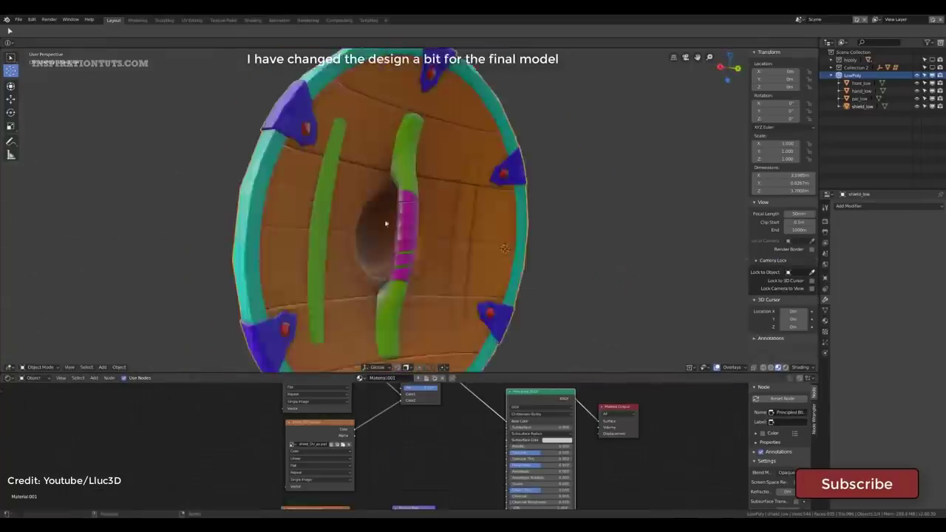
Test the shield's bakes by setting Color1 of the material's Multiply node to red.
middle_click_drag(385, 223, 414, 256)
middle_click_drag(392, 138, 414, 222)
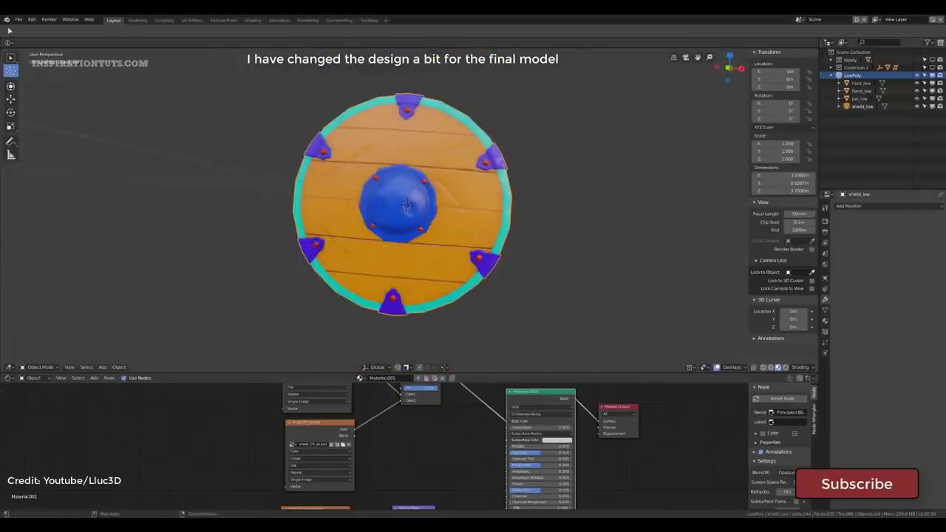
mouse_move(427, 221)
middle_mouse_down()
mouse_move(585, 235)
mouse_move(606, 184)
middle_mouse_up()
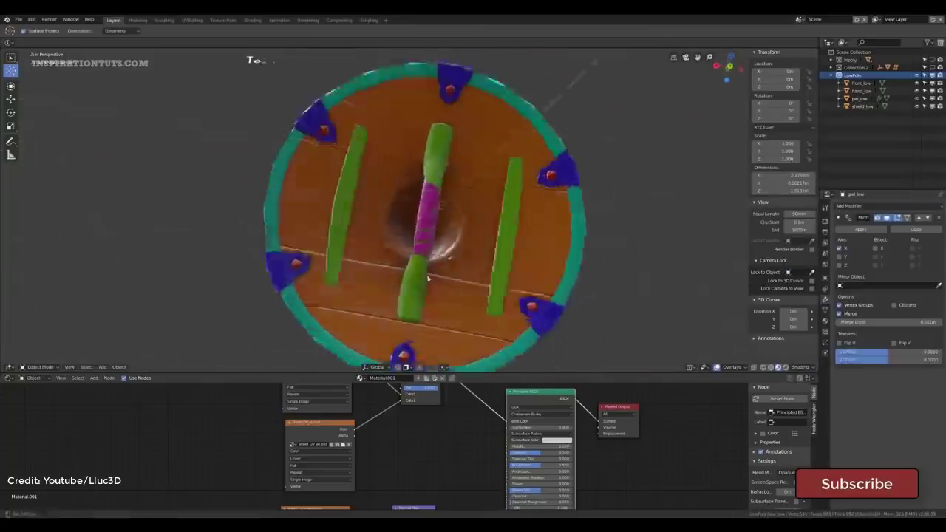
middle_click_drag(401, 447, 392, 484)
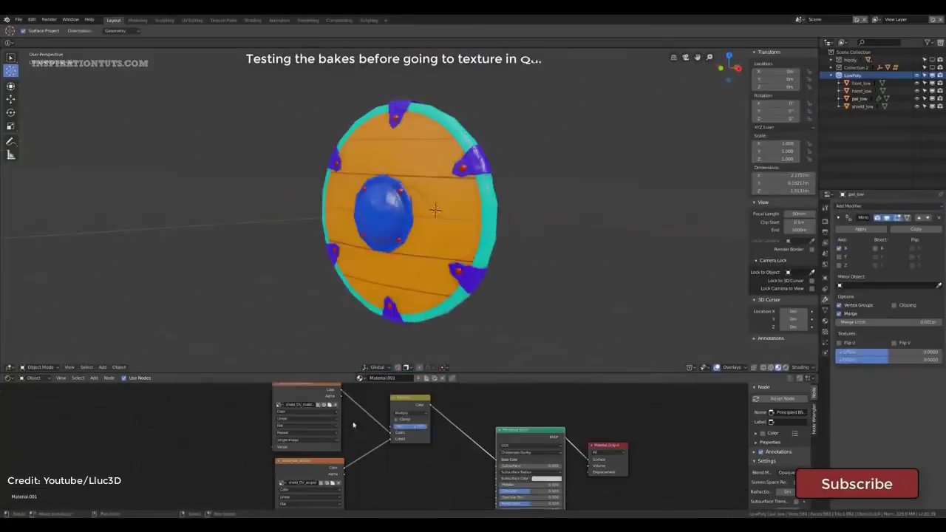
scroll(370, 419, "up", 2)
left_click(475, 422)
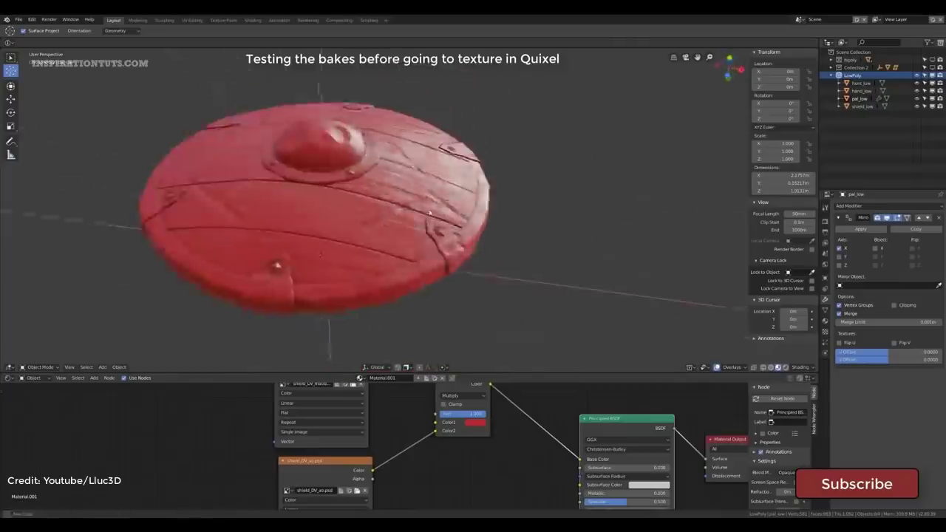
middle_click_drag(430, 213, 505, 294)
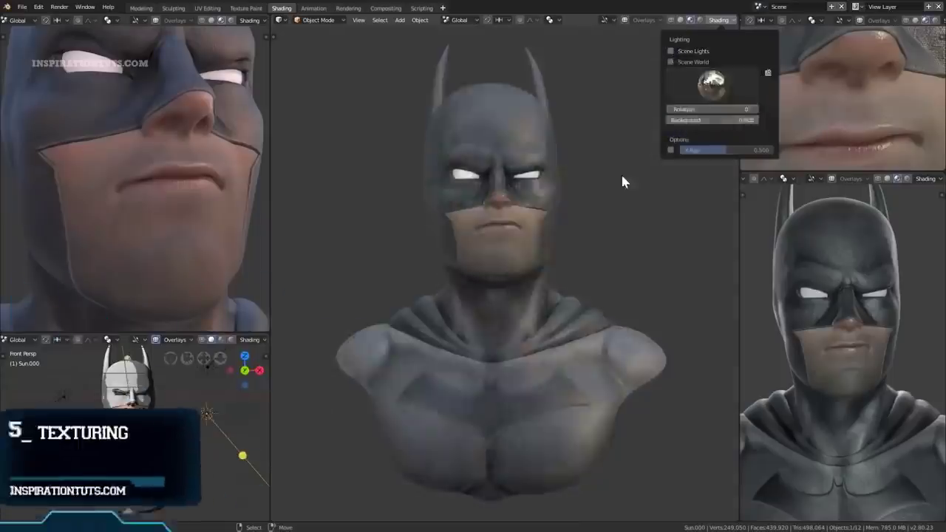
Change the viewport's HDRI lighting and inspect the Batman bust's lips and nose.
scroll(623, 182, "up", 6)
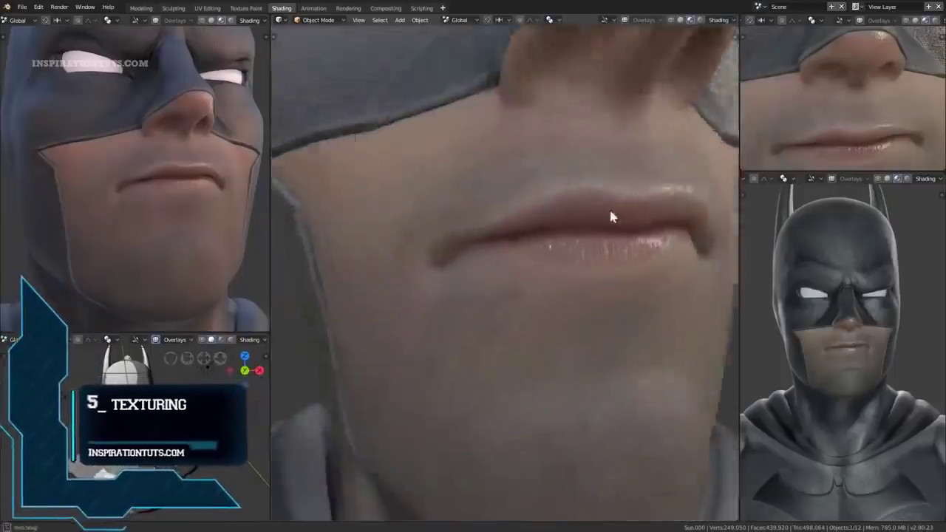
scroll(610, 221, "down", 6)
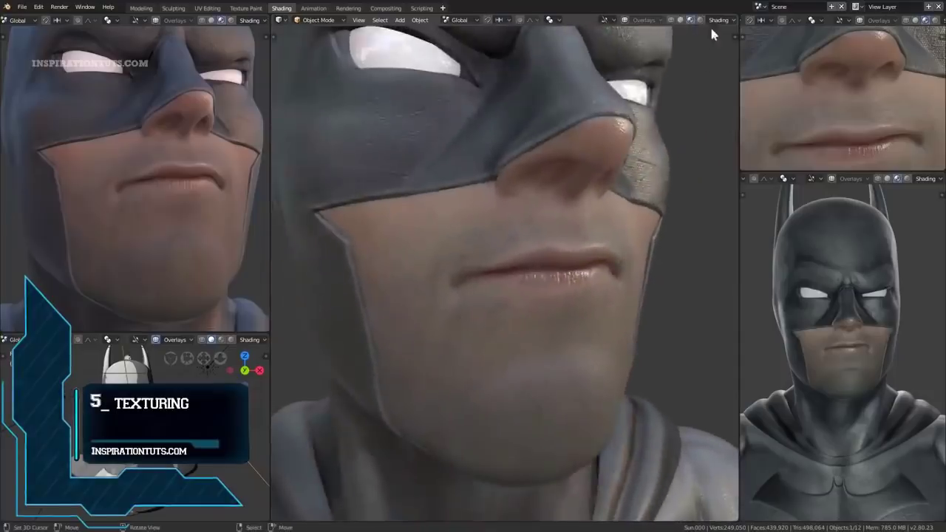
left_click(718, 20)
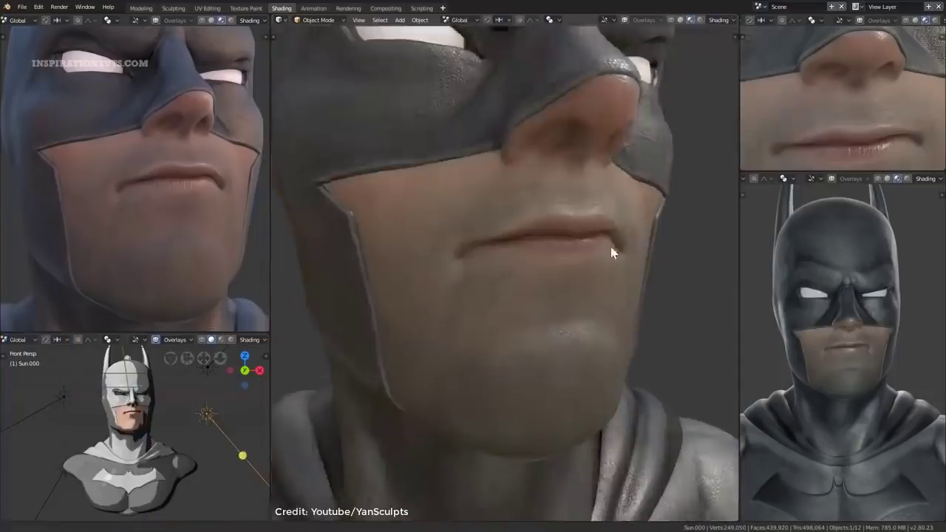
scroll(610, 252, "up", 4)
Switch the viewport lighting to the dark studio HDRI and inspect the bust's face and cowl.
left_click(718, 20)
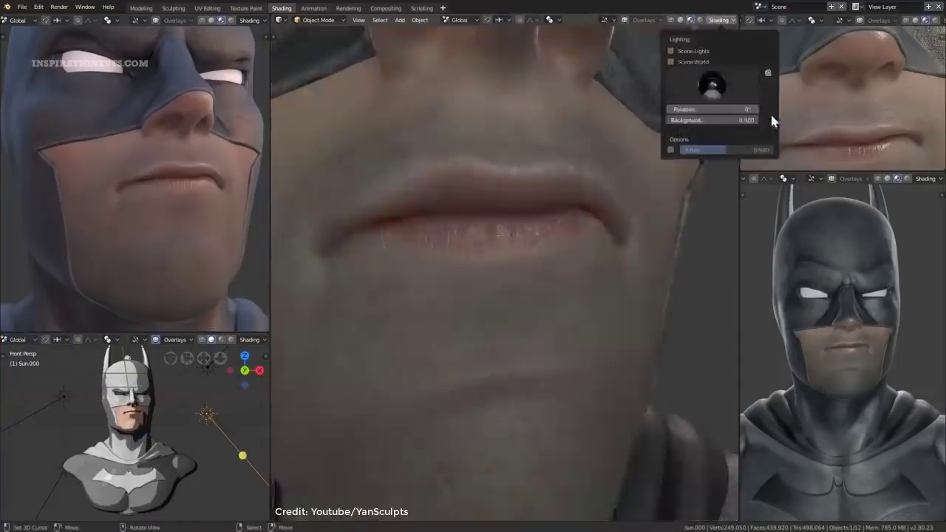
scroll(646, 201, "down", 6)
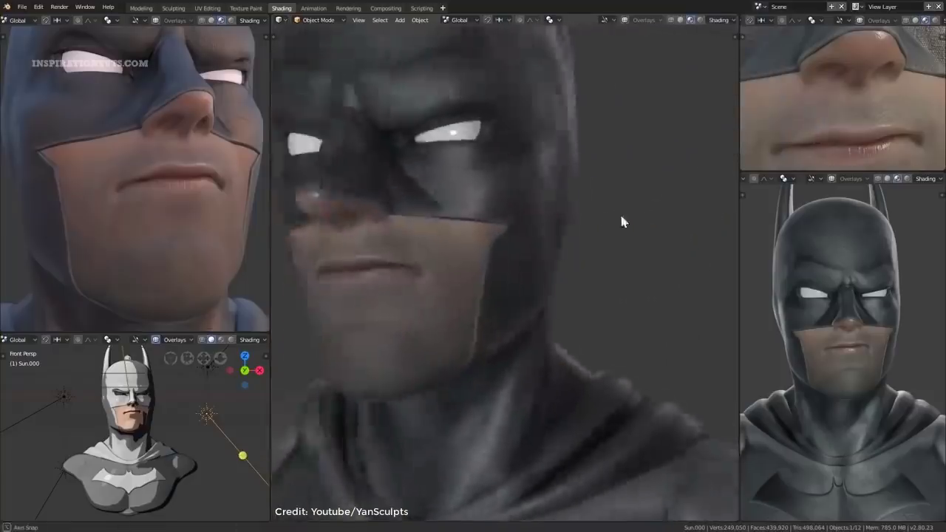
scroll(641, 236, "up", 5)
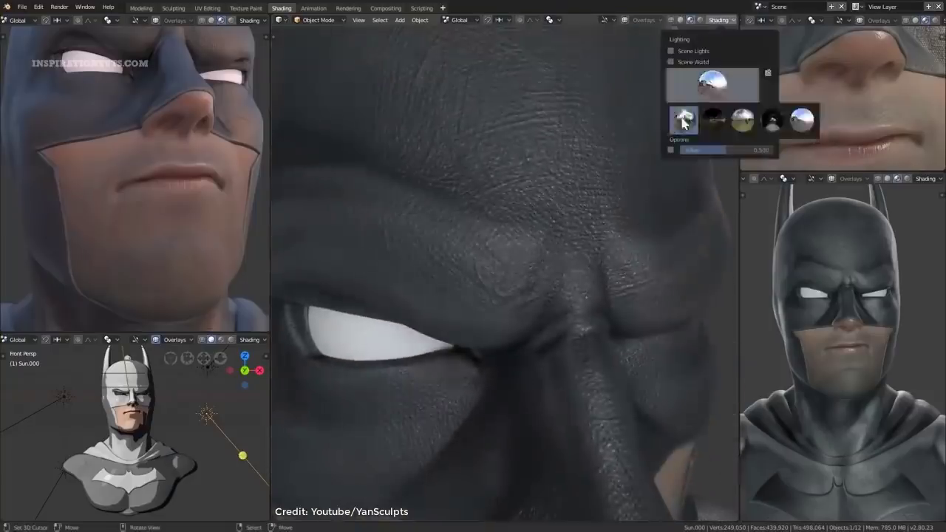
Preview the bust's cowl material under the second and third HDRIs of the viewport lighting list.
left_click(713, 120)
left_click(743, 119)
scroll(554, 247, "down", 2)
middle_click_drag(556, 251, 667, 159)
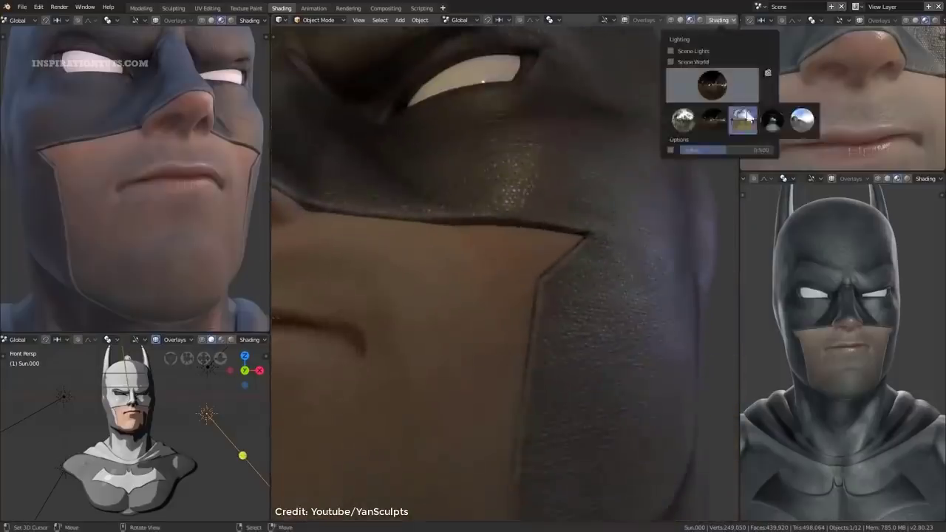
Inspect the bust's chest emblem and preview its material under the third, second and fifth HDRIs of the viewport lighting list.
mouse_move(537, 365)
middle_mouse_down()
mouse_move(576, 243)
mouse_move(602, 206)
mouse_move(666, 223)
mouse_move(659, 238)
mouse_move(712, 217)
mouse_move(713, 206)
middle_mouse_up()
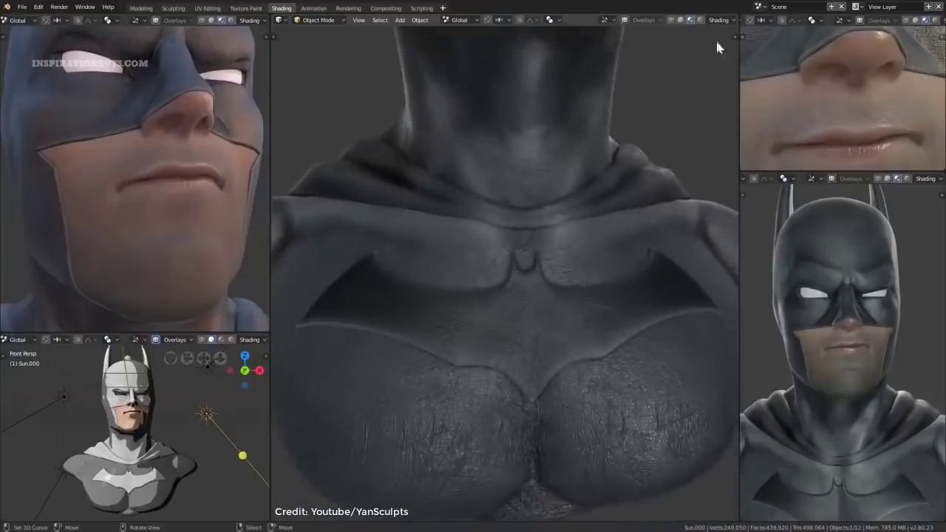
left_click(743, 120)
left_click(713, 119)
left_click(802, 120)
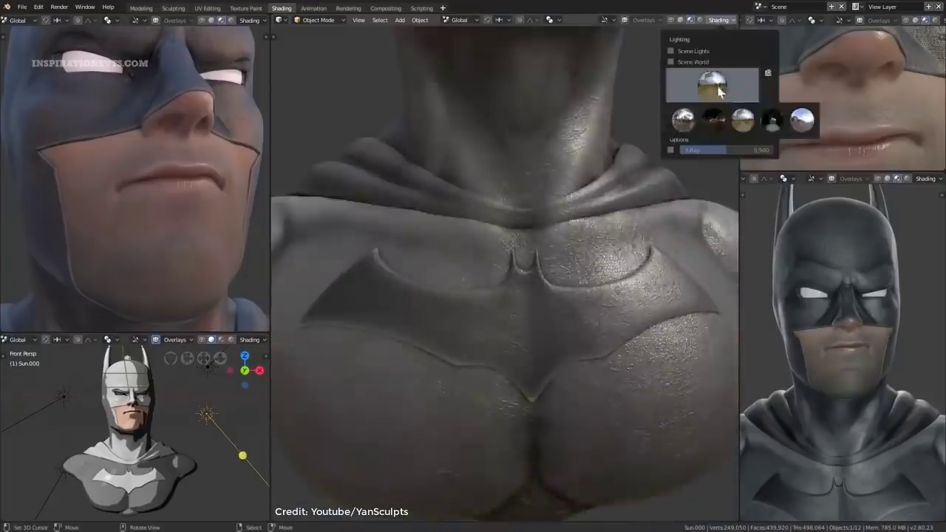
Preview the whole bust under the dark studio HDRI and the third HDRI, rotating each environment around it.
left_click(772, 120)
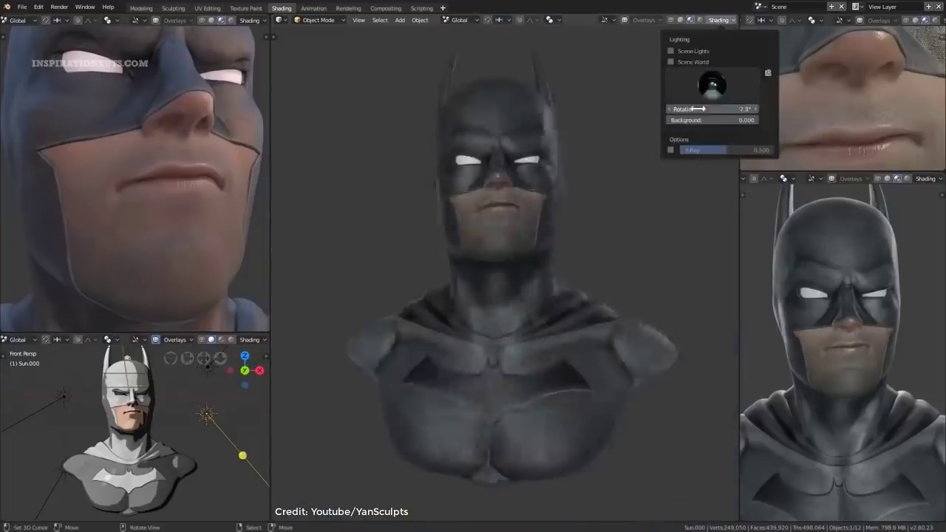
left_click_drag(709, 109, 807, 136)
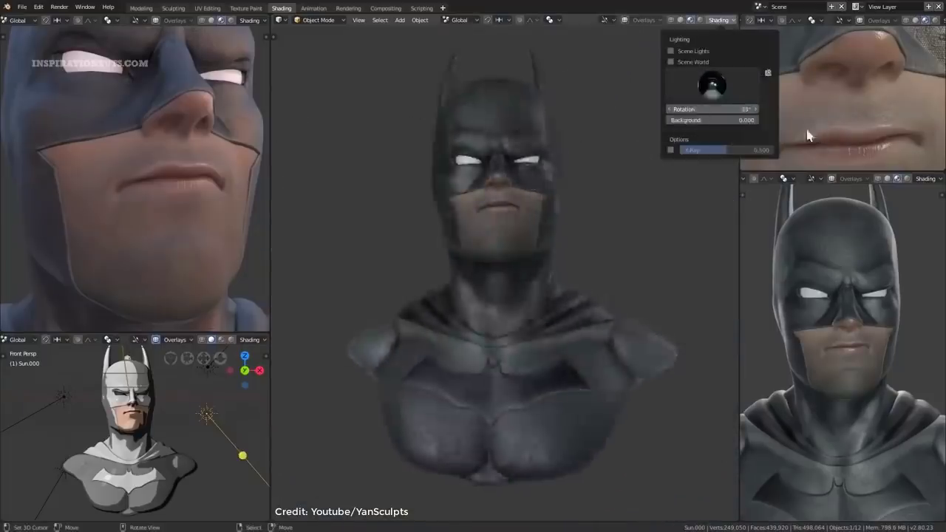
left_click(747, 124)
left_click_drag(742, 109, 808, 109)
left_click_drag(658, 125, 305, 172)
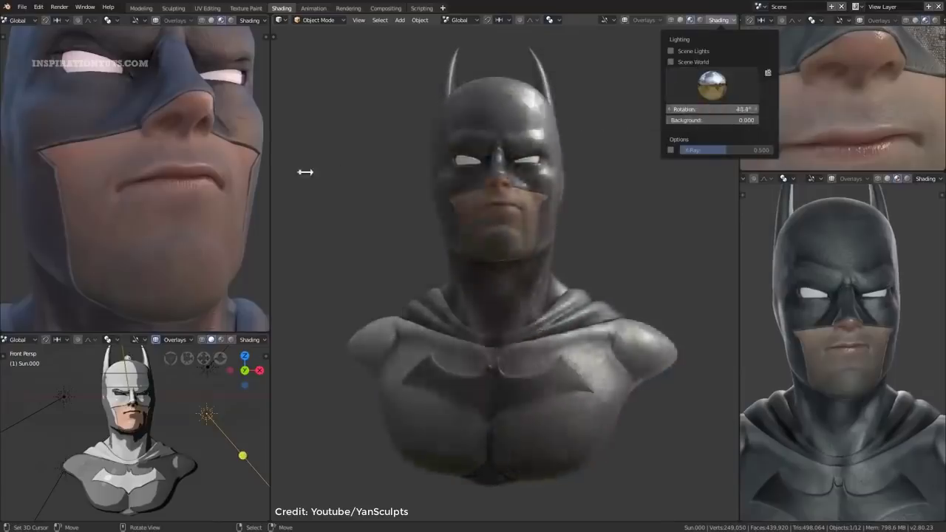
left_click_drag(189, 188, 893, 110)
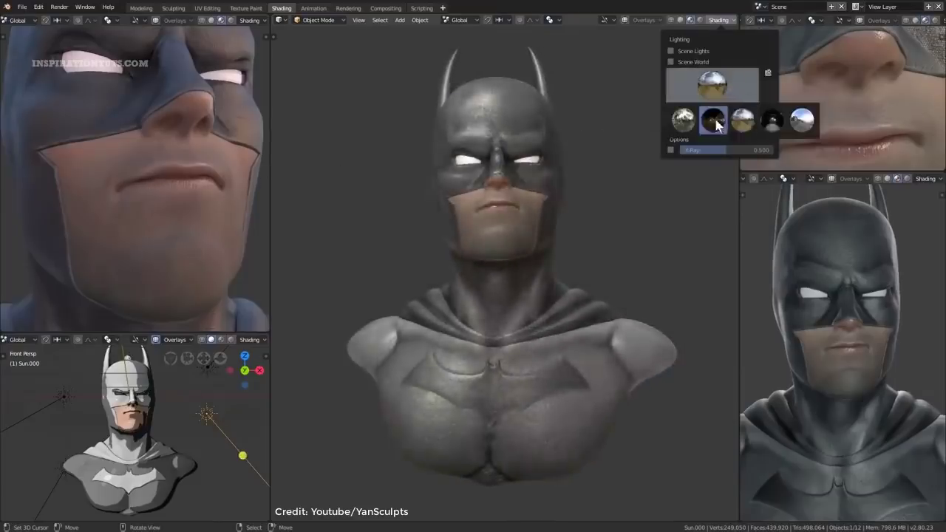
Switch the viewport lighting to the second HDRI, the night scene, and set its rotation to about 103°.
left_click(714, 121)
left_click_drag(739, 109, 838, 109)
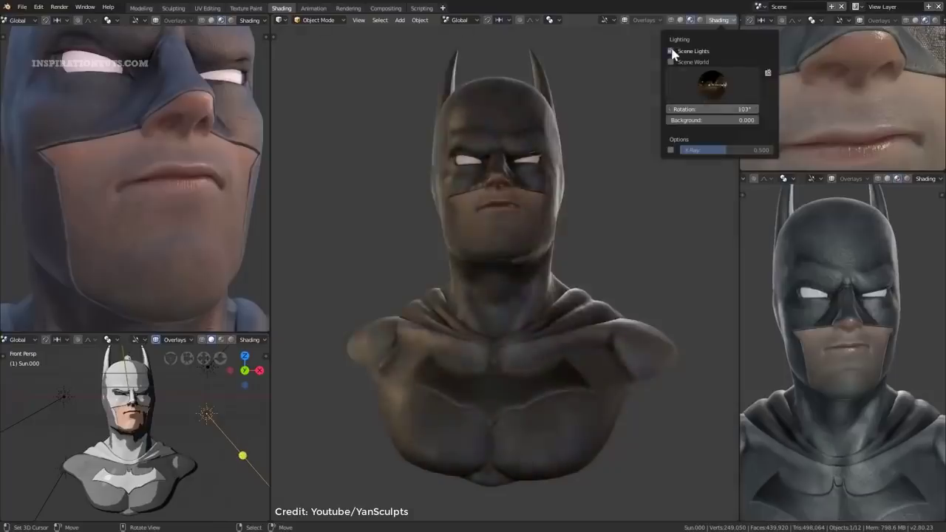